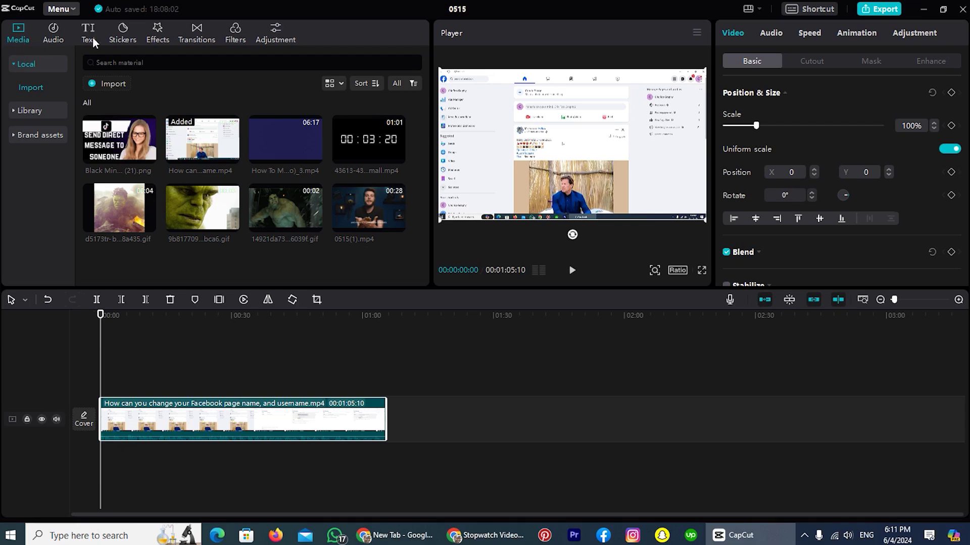
Search the sticker library for 'emoji', browse the results, then select the search text
left_click(123, 36)
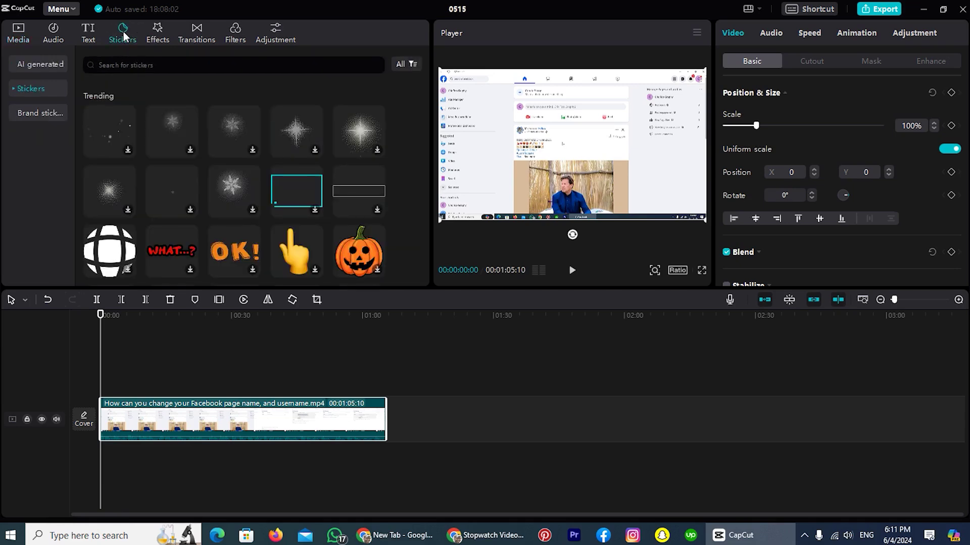
left_click(140, 66)
type("e")
type("moji")
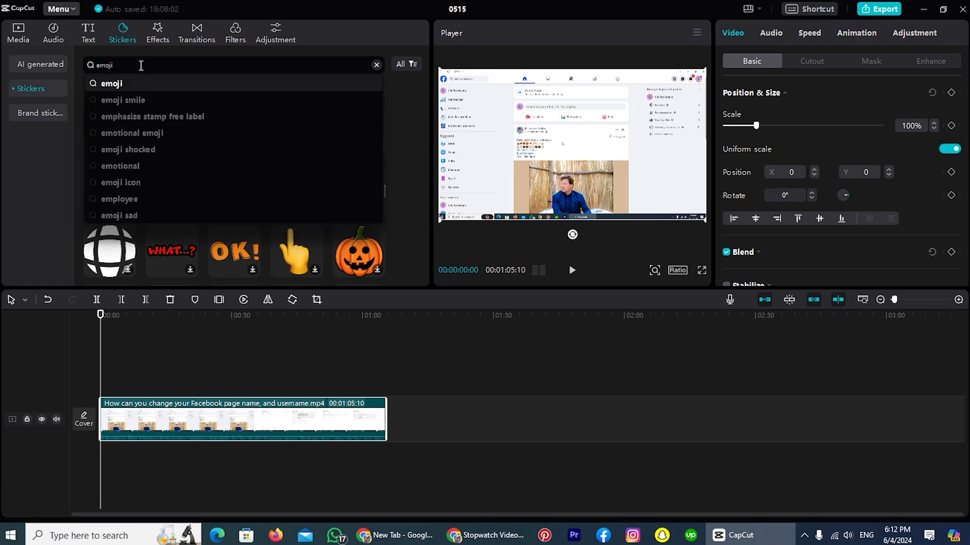
key("Return")
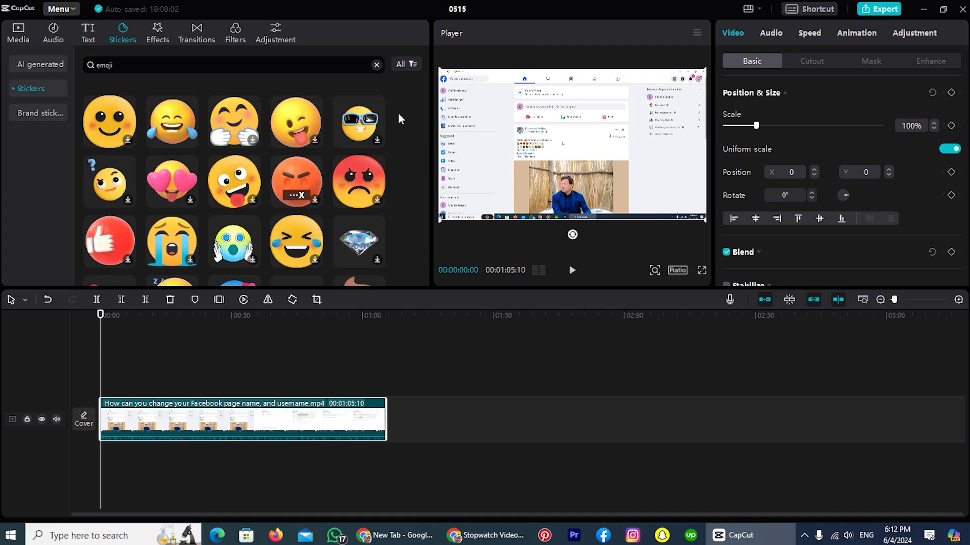
scroll(398, 114, "down", 1)
scroll(398, 113, "down", 1)
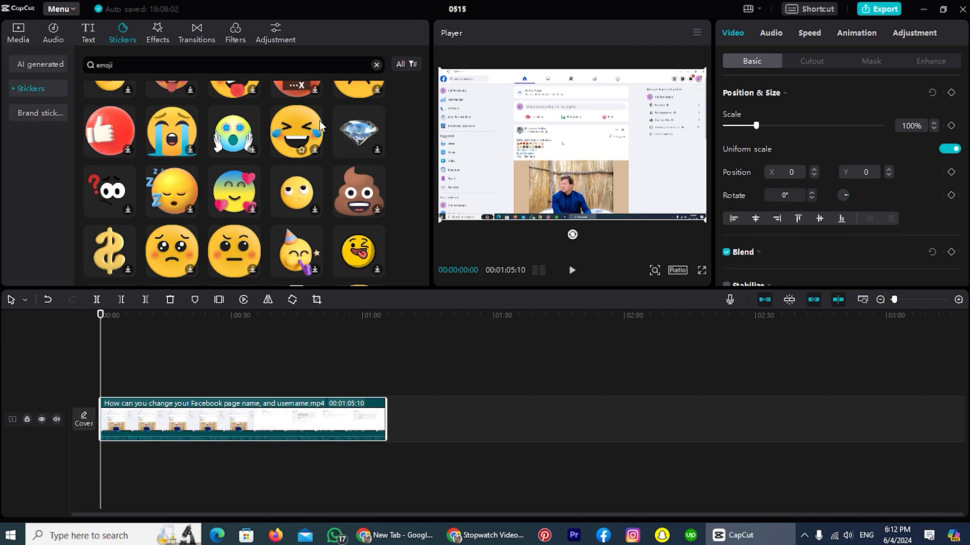
left_click_drag(145, 65, 73, 66)
type("sad")
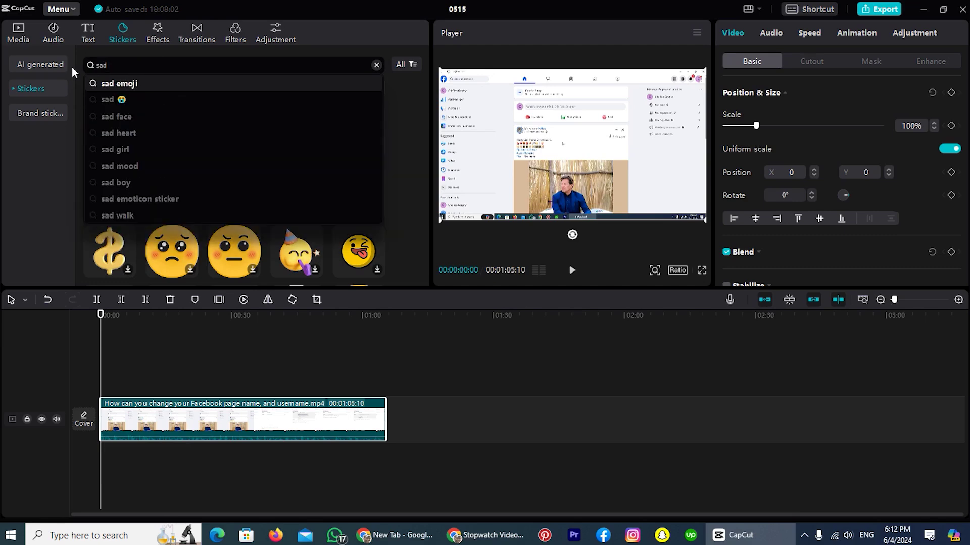
Choose the 'sad emoji' suggestion and preview the crying-face sticker over the video
left_click(144, 82)
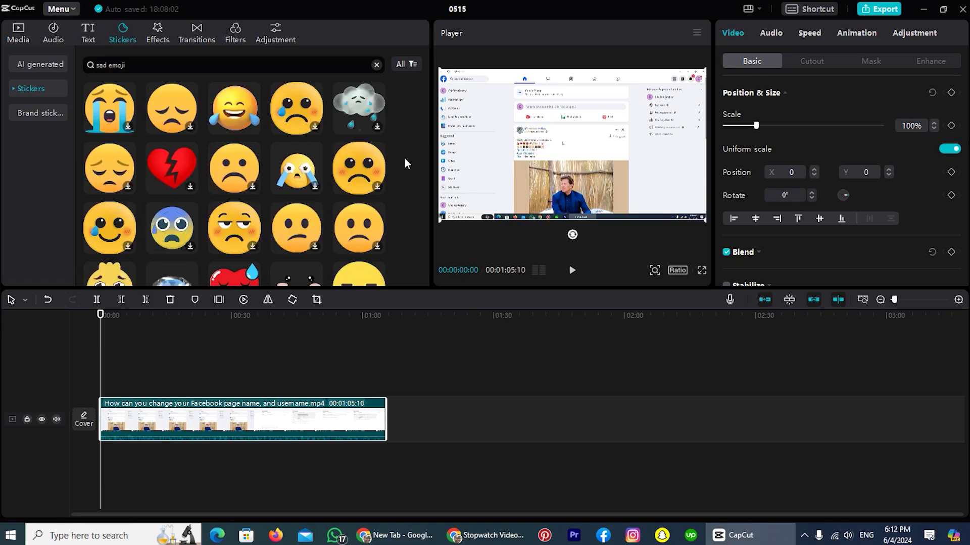
scroll(404, 157, "down", 2)
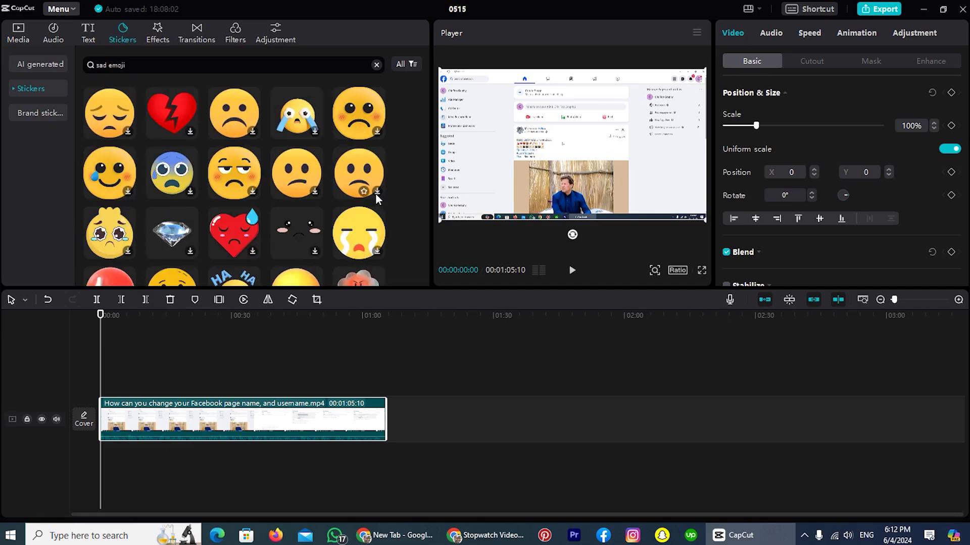
left_click(378, 251)
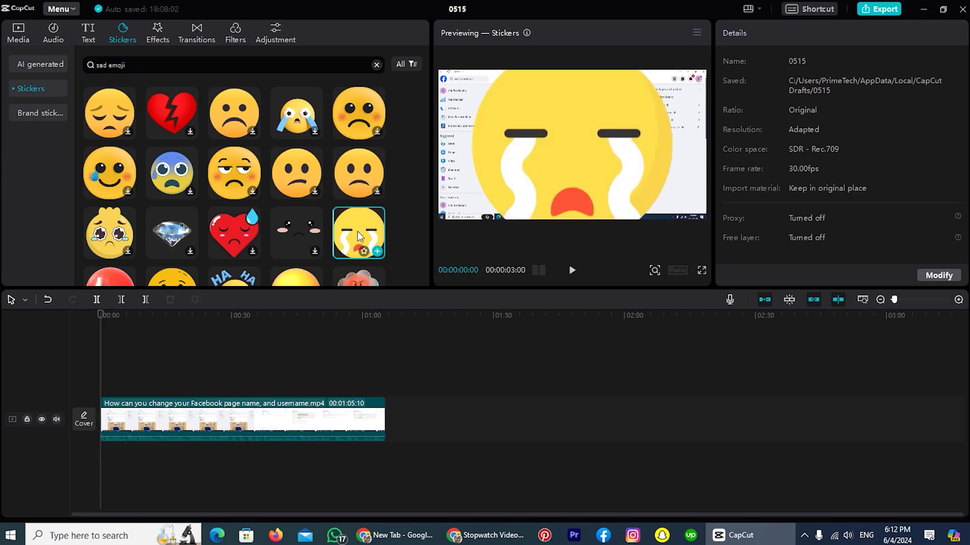
Put the crying sticker on a track above the clip, scaled to 18%, at bottom right
mouse_move(358, 236)
left_mouse_down()
mouse_move(238, 347)
mouse_move(101, 385)
mouse_move(126, 386)
left_mouse_up()
left_click(107, 386)
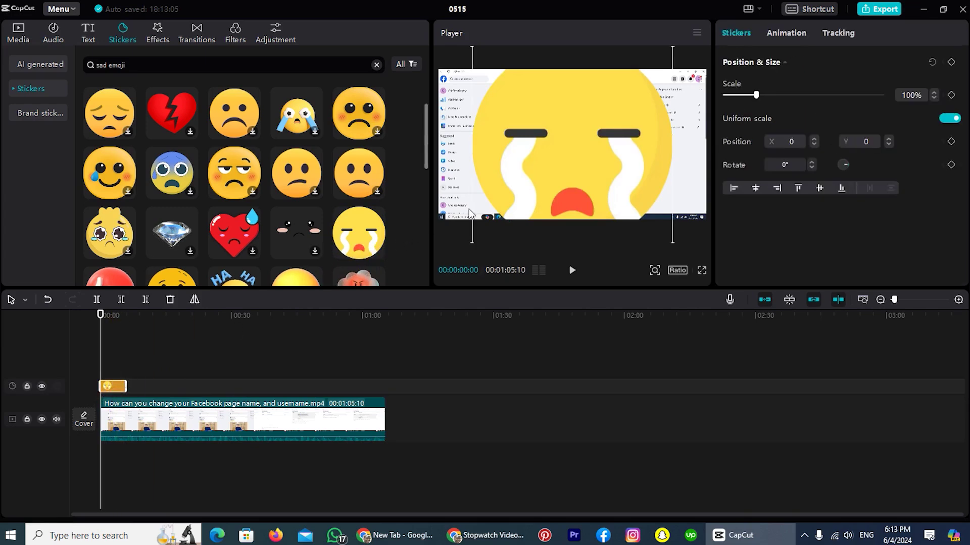
left_click_drag(755, 95, 730, 97)
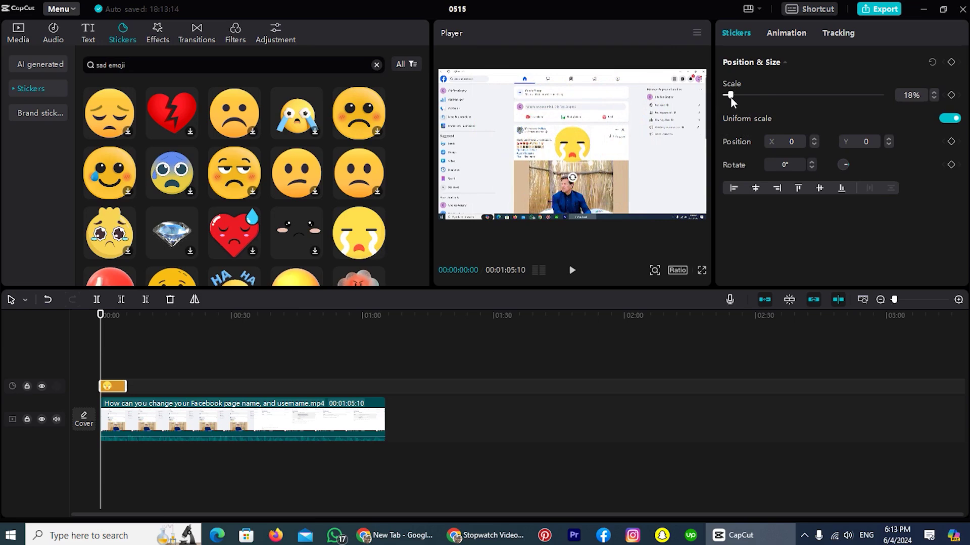
mouse_move(569, 150)
left_mouse_down()
mouse_move(582, 228)
mouse_move(641, 199)
left_mouse_up()
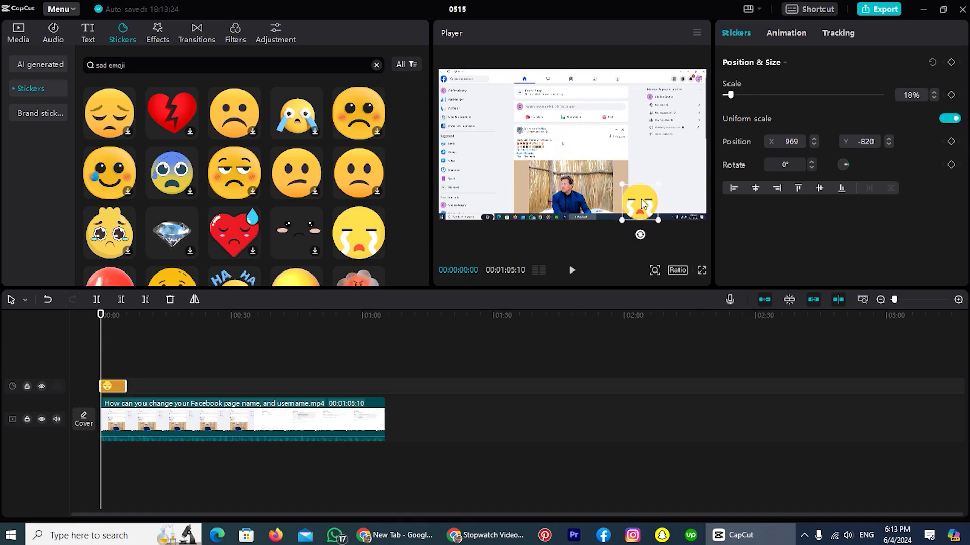